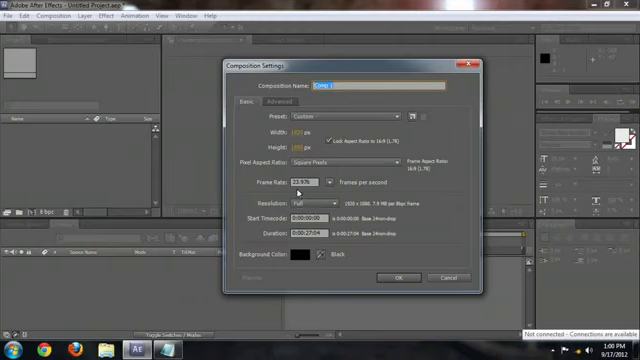
text(Full)
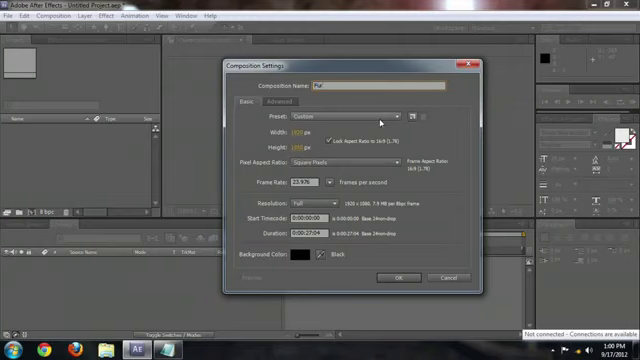
Create a new default full-frame black solid layer, 'Black Solid 1', in the Fur composition.
key(Return)
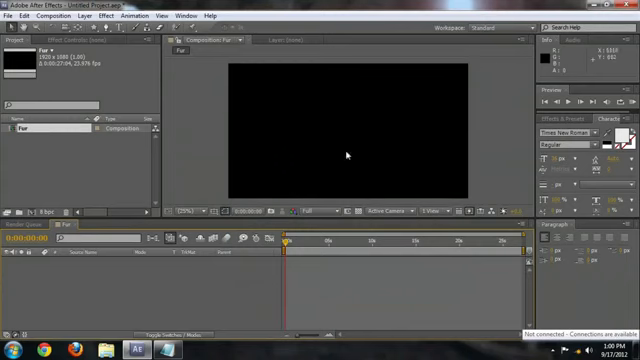
click(86, 15)
mouse_move(110, 26)
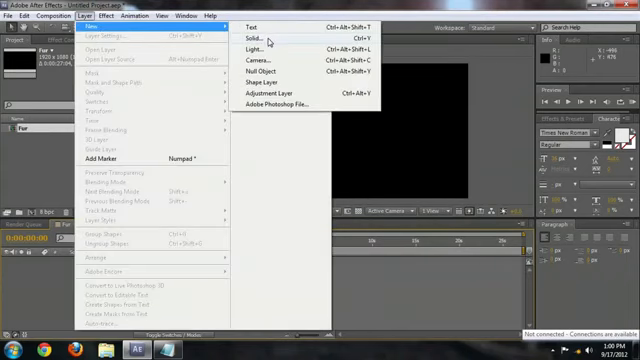
click(268, 39)
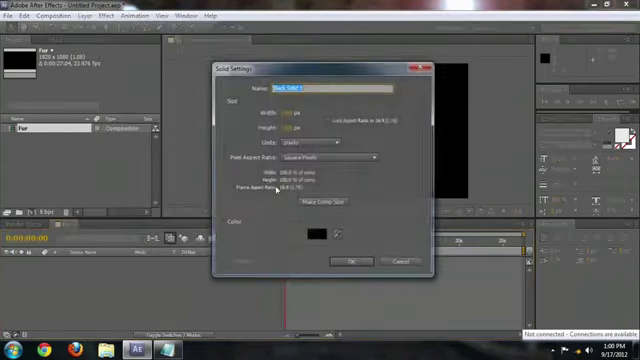
click(352, 264)
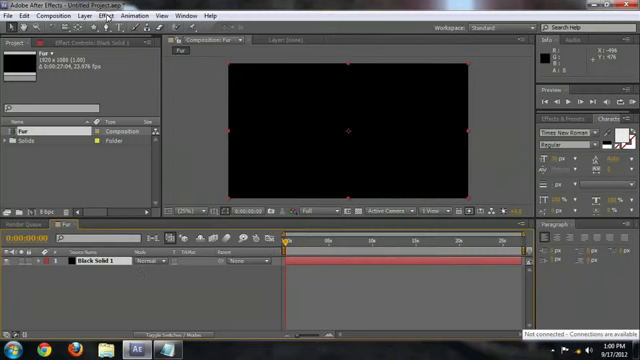
Apply Fractal Noise to the black solid with Fractal Type set to Dynamic Twist.
click(105, 15)
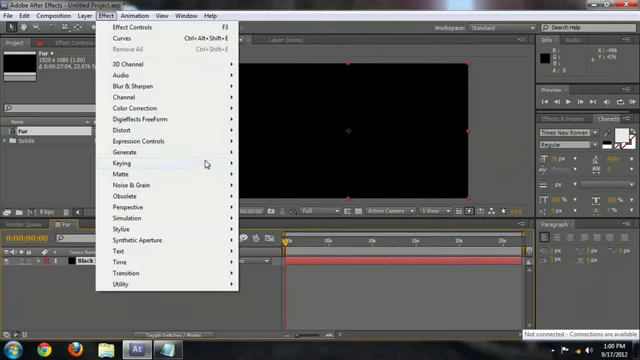
mouse_move(140, 185)
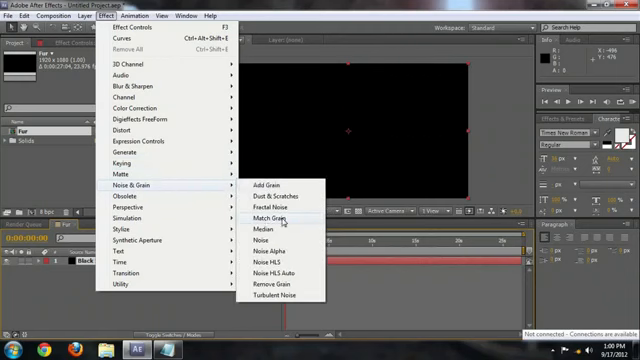
click(270, 207)
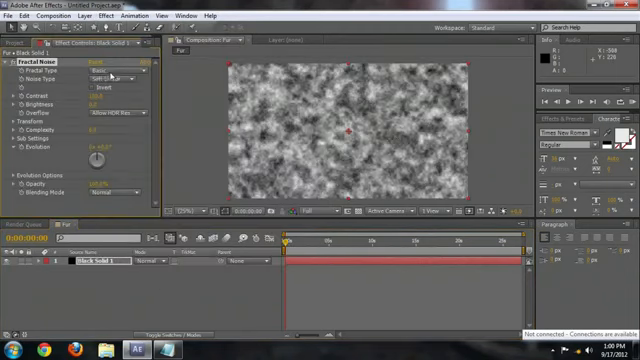
click(114, 71)
click(126, 155)
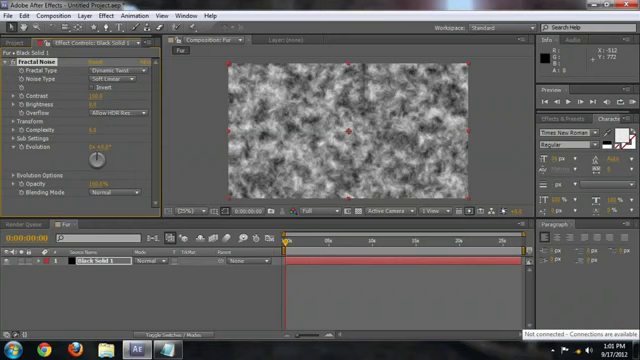
Try other Noise Type options and settle back on Soft Linear.
click(110, 79)
click(140, 88)
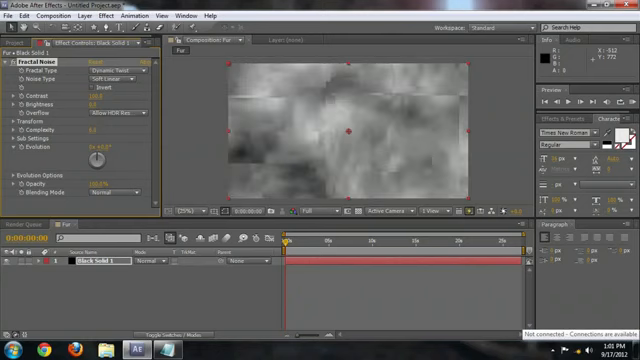
click(140, 88)
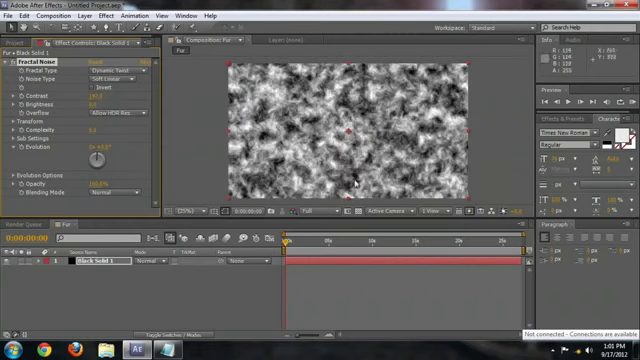
click(105, 15)
mouse_move(135, 108)
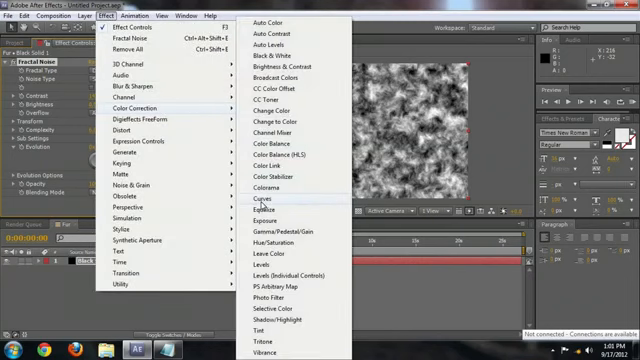
Add a Curves effect and raise the Red channel curve to warm the noise.
click(262, 198)
click(102, 104)
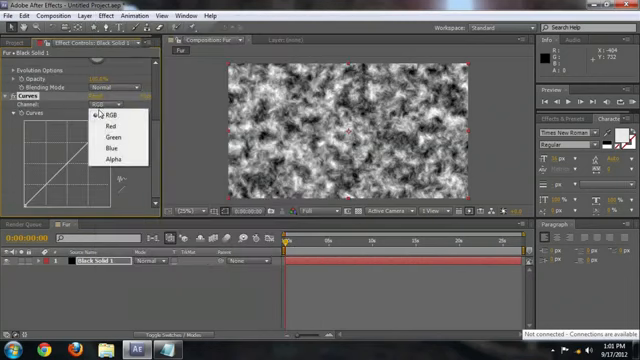
click(112, 122)
drag(68, 162, 60, 145)
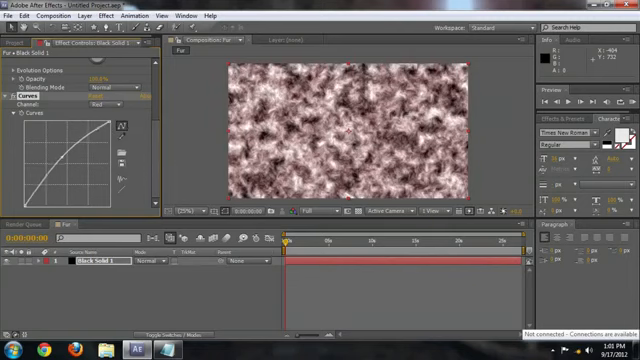
Pull the Blue channel curve down for a golden-brown tint.
click(102, 104)
click(112, 140)
drag(68, 162, 80, 170)
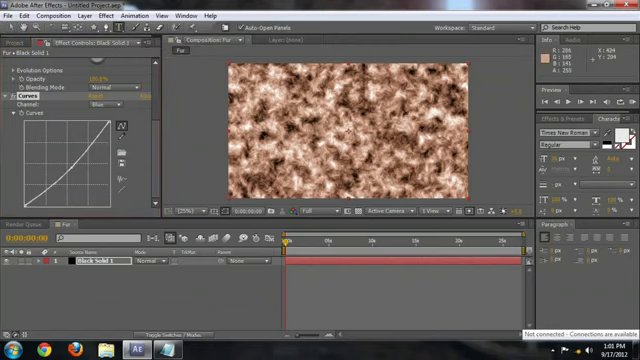
Place a new text layer reading 'Fur' centrally in the composition viewer.
double_click(119, 27)
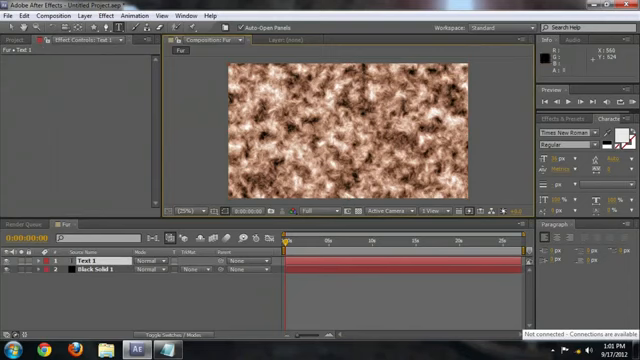
click(285, 85)
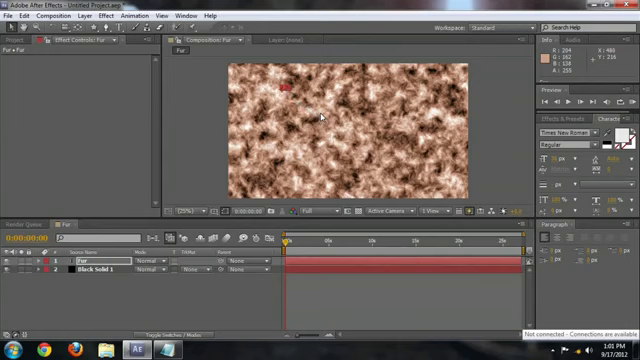
text(Fur)
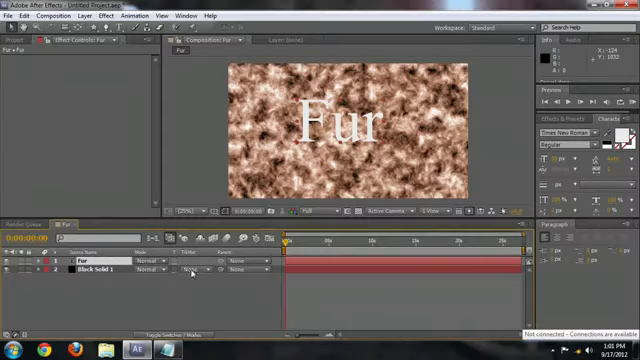
Set Black Solid 1's track matte to Alpha Matte 'Fur' so the texture shows only inside the letters.
click(208, 270)
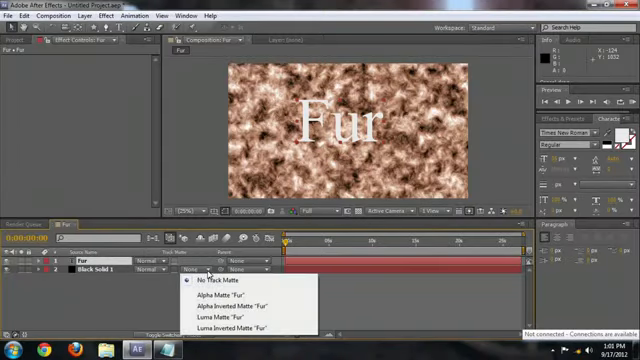
click(219, 295)
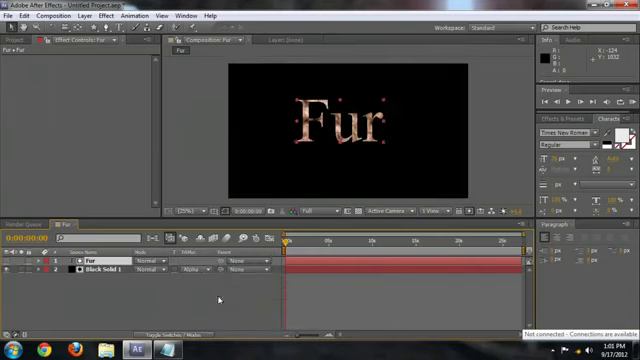
click(106, 17)
key(Escape)
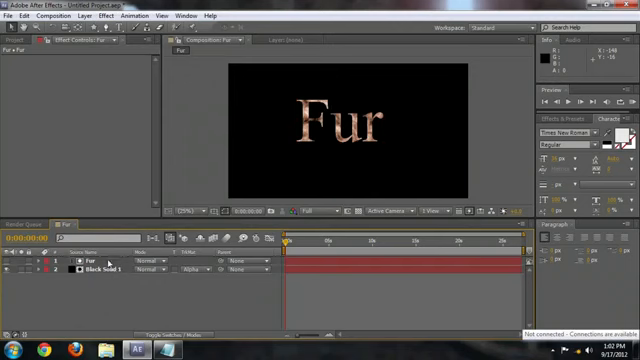
Apply Turbulent Displace to the Fur text layer to rag its edges.
click(106, 17)
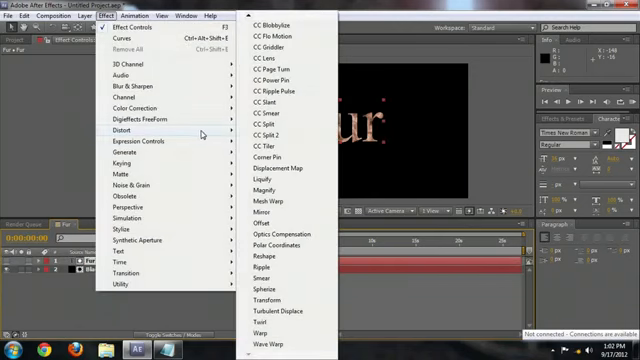
mouse_move(121, 130)
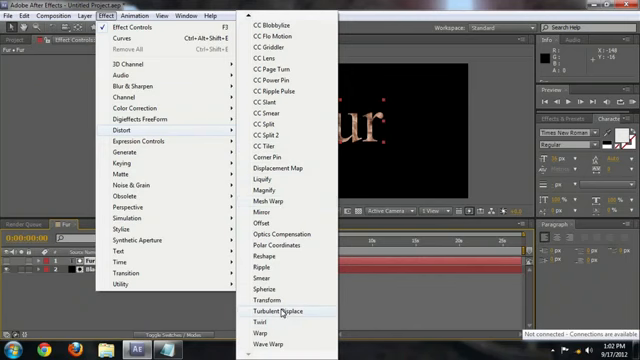
click(284, 311)
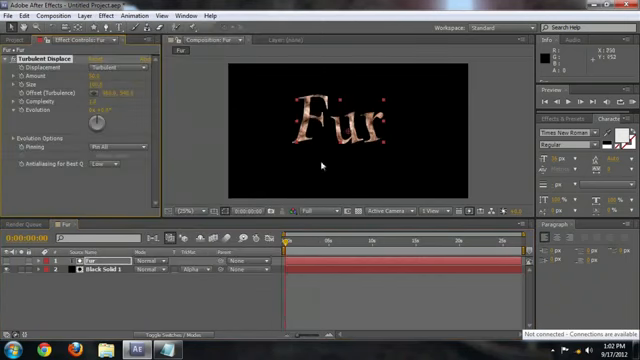
scroll(326, 162, up, 1)
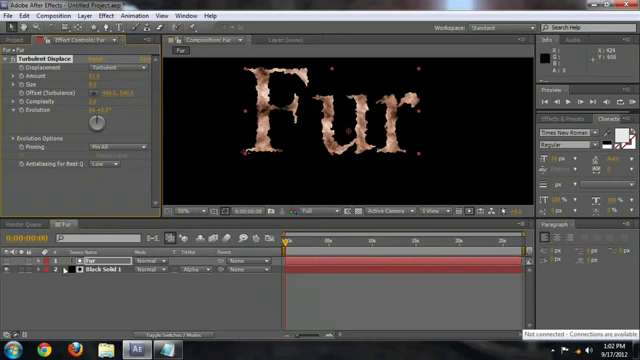
Select Black Solid 1 to raise its Fractal Noise contrast.
click(103, 271)
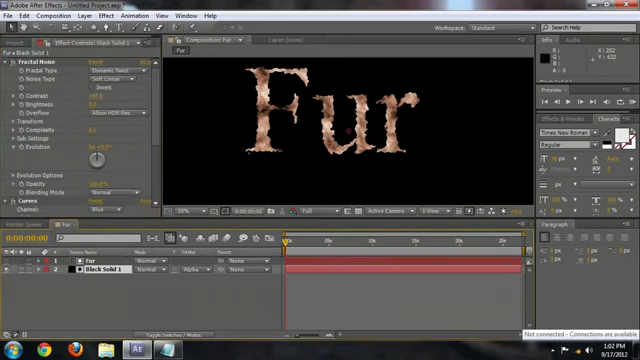